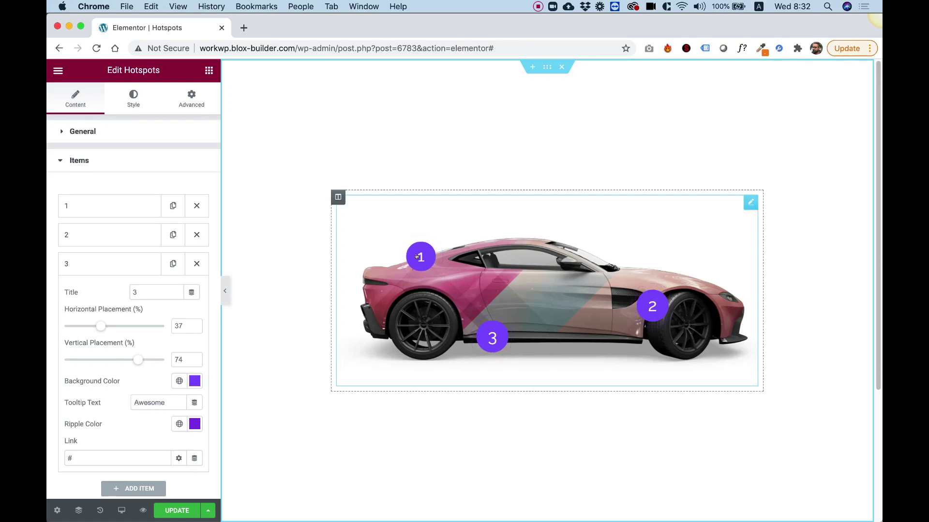
Drag a Hotspots widget onto the empty page, showing its default business-card image with one hotspot.
mouse_move(489, 336)
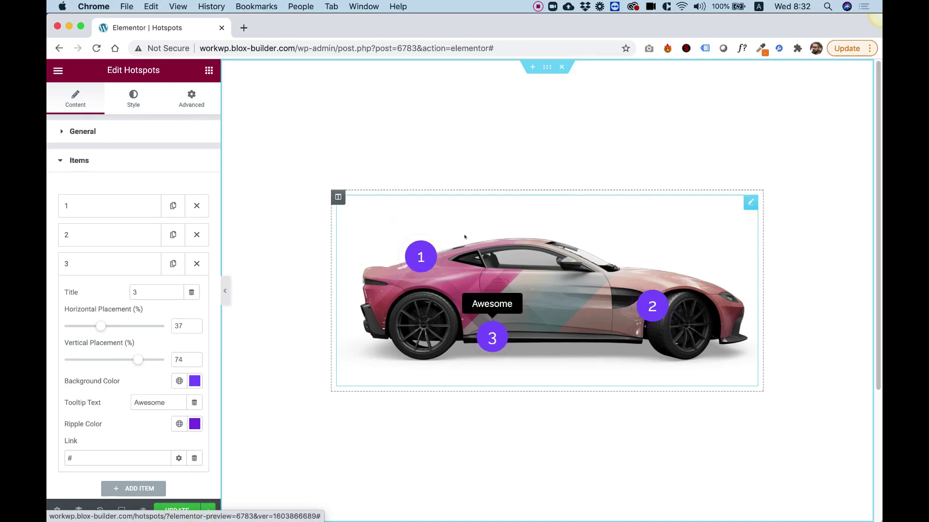
mouse_move(641, 302)
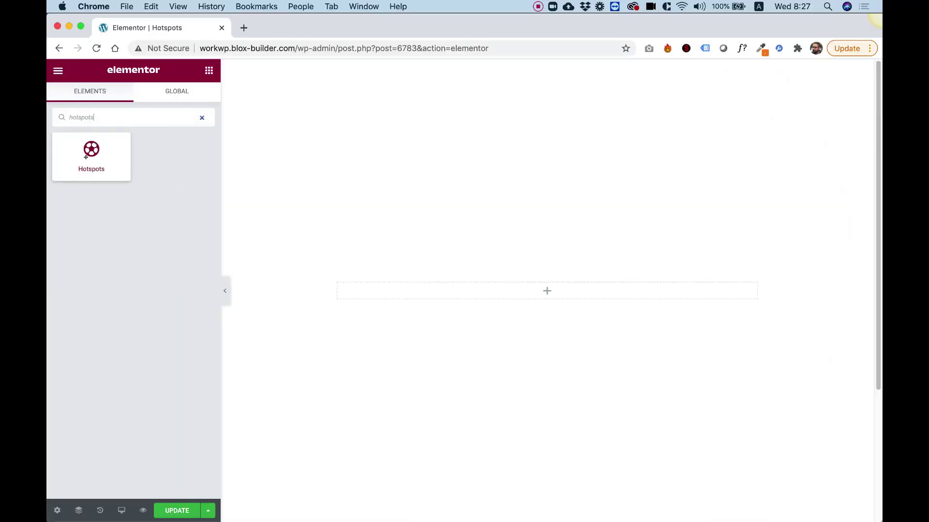
left_click_drag(86, 157, 491, 291)
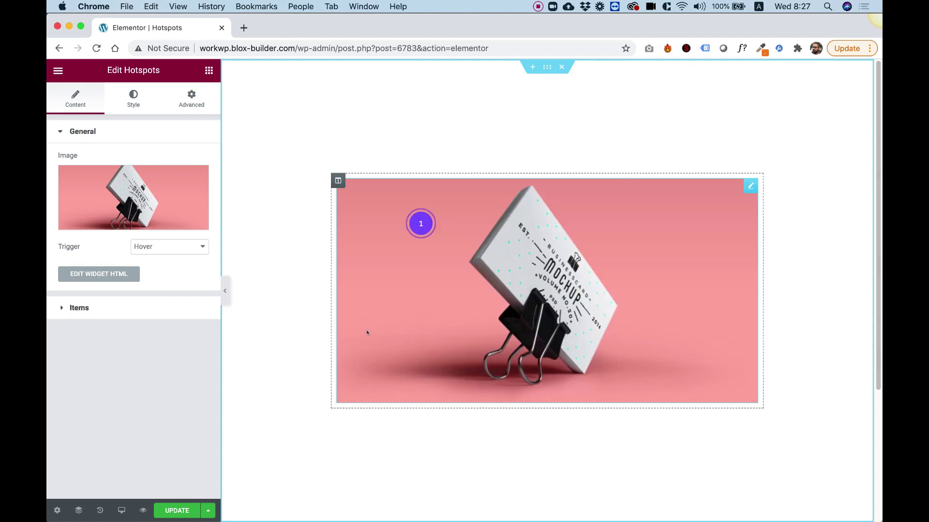
mouse_move(421, 221)
Upload car.png from the Desktop and insert it as the Hotspots widget's image.
left_click(135, 186)
left_click(66, 115)
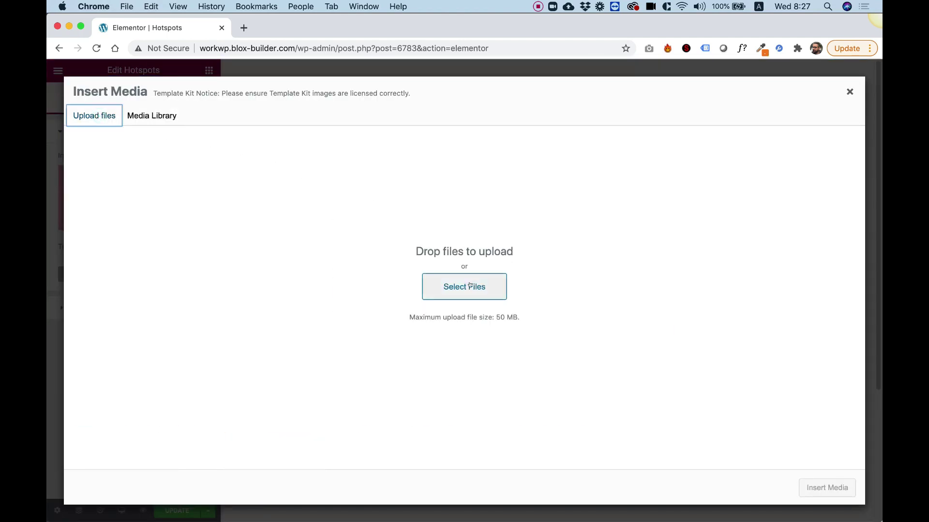
left_click(469, 286)
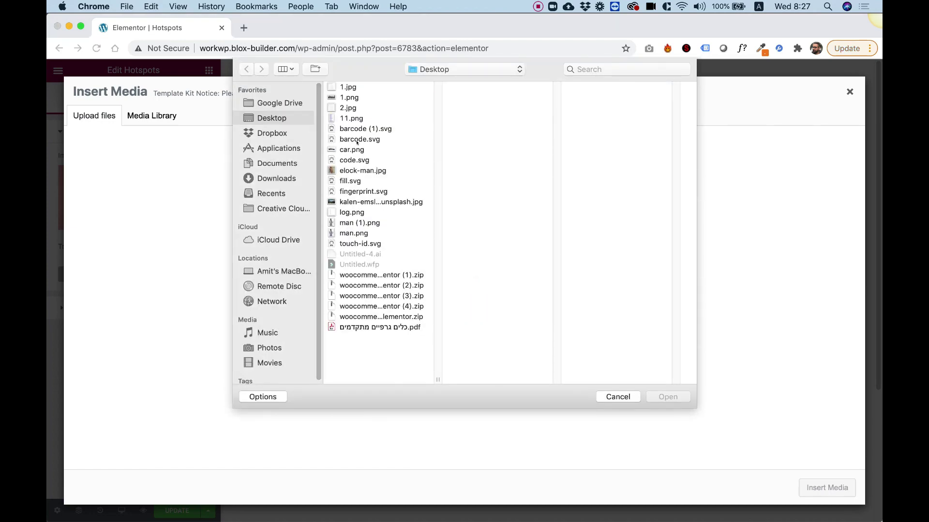
left_click(353, 150)
left_click(667, 397)
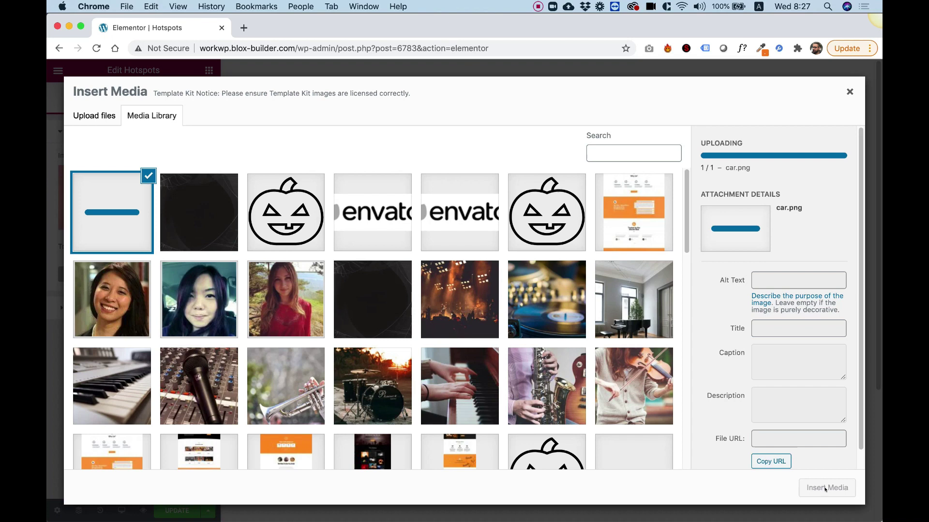
left_click(826, 489)
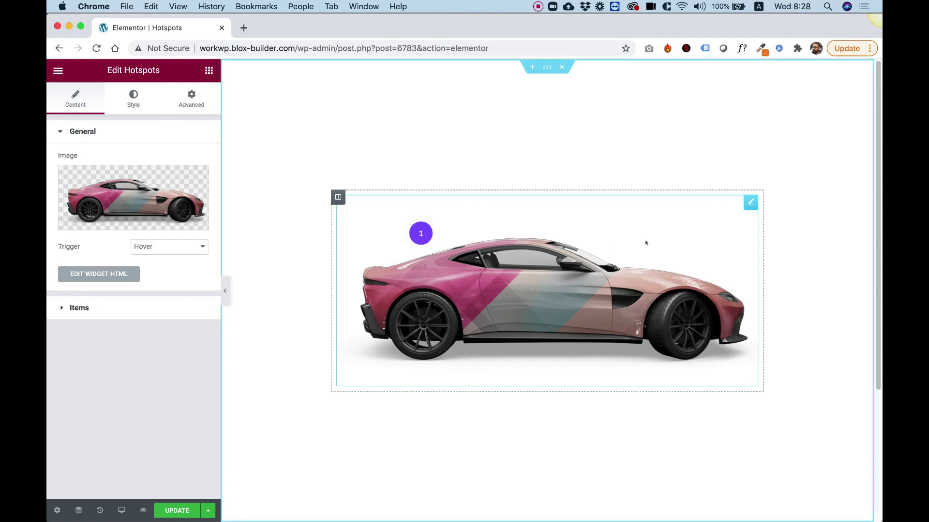
Place hotspot 1 at 20% horizontal and 32% vertical on the car's front.
left_click(82, 308)
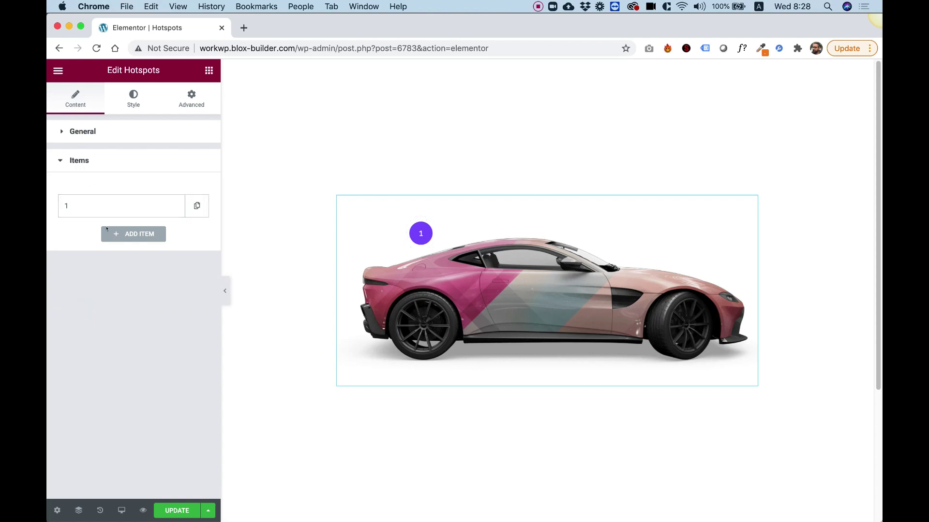
left_click(130, 210)
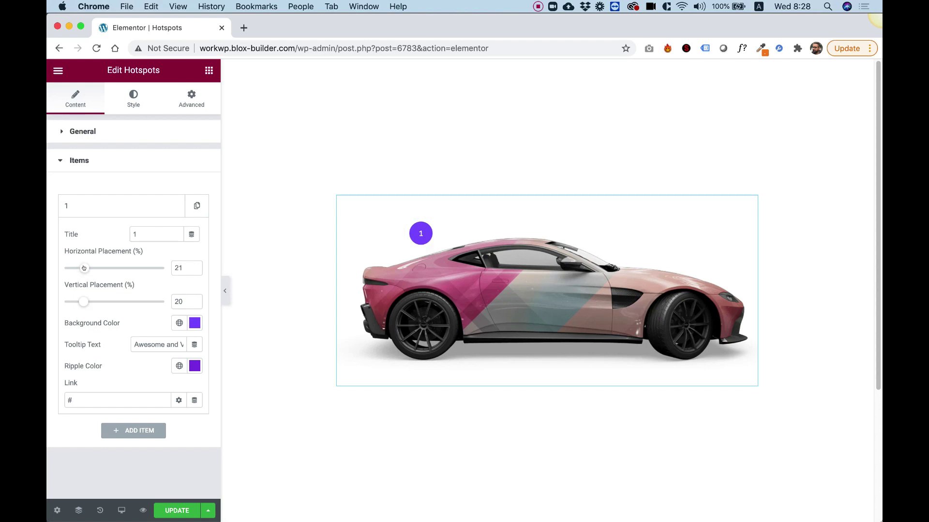
left_click_drag(84, 268, 84, 268)
left_click_drag(80, 301, 91, 299)
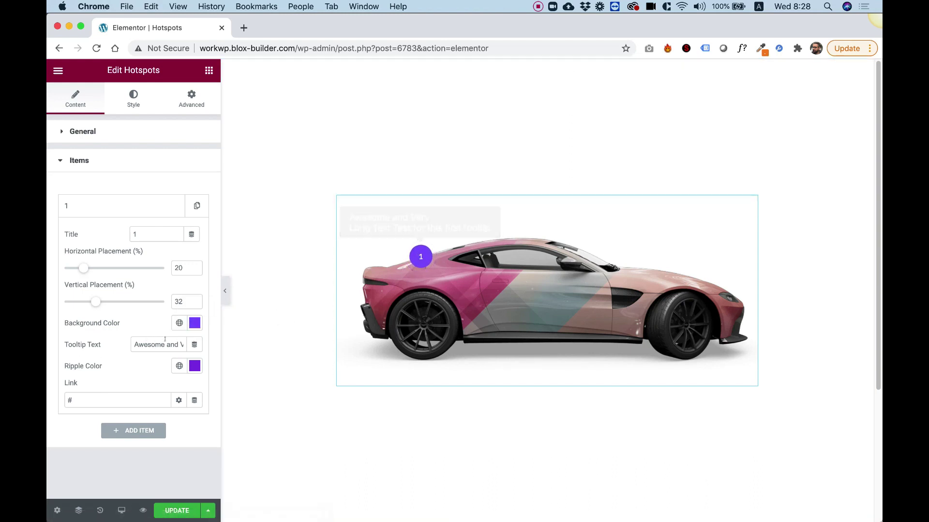
Trim hotspot 1's tooltip text down to 'Awesome'.
left_click_drag(165, 340, 339, 365)
key("BackSpace")
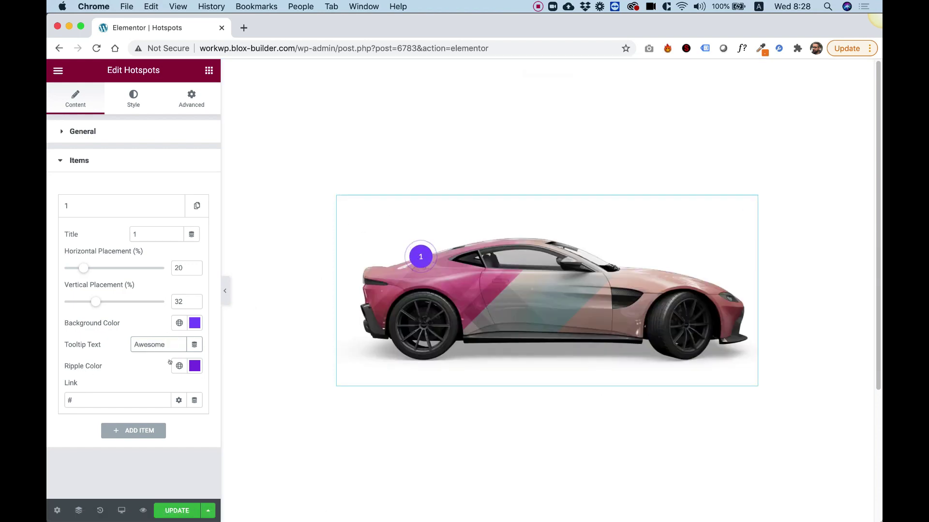
mouse_move(420, 256)
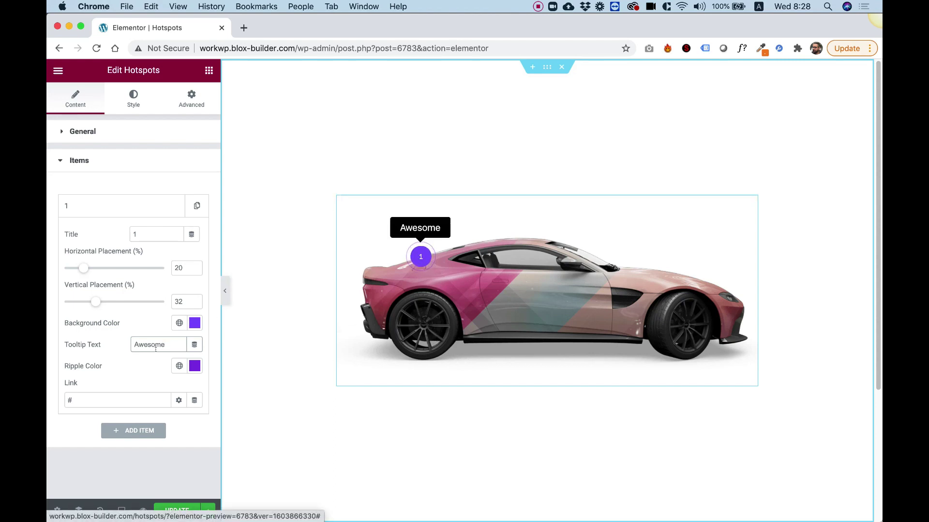
left_click(113, 369)
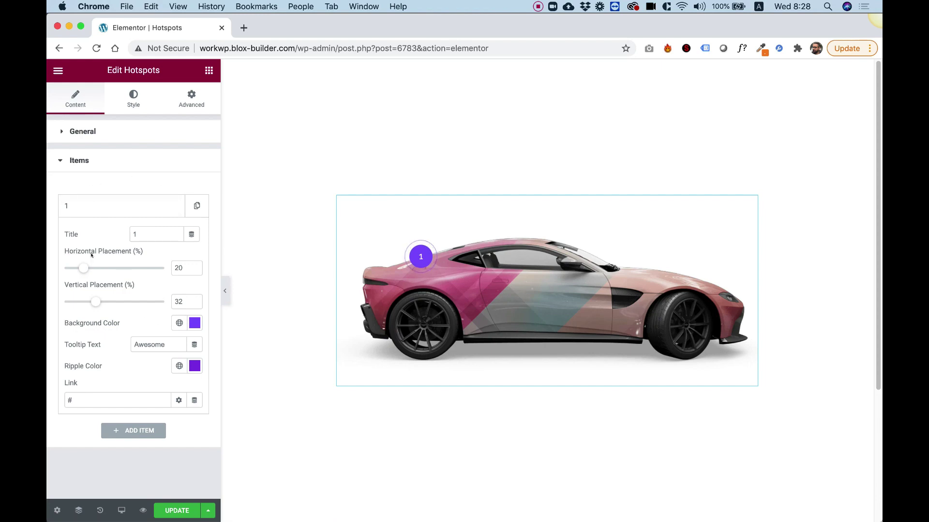
Add a second hotspot titled 2 at 75% horizontal and 58% vertical.
left_click(141, 432)
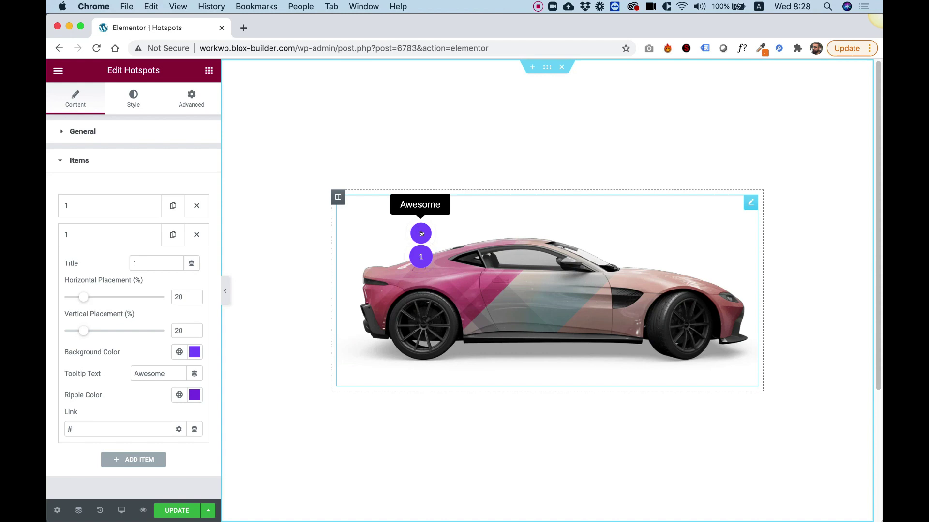
double_click(133, 263)
type("2")
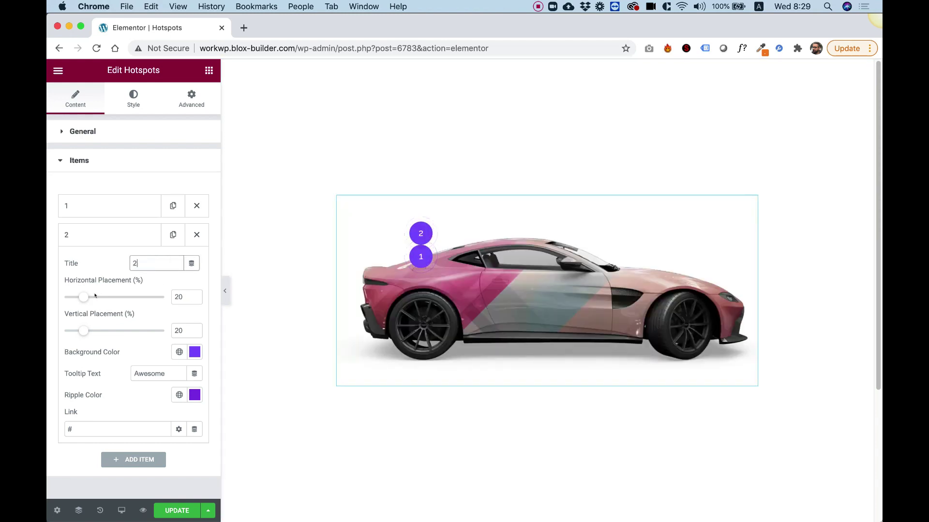
left_click_drag(83, 296, 139, 298)
left_click_drag(81, 325, 122, 314)
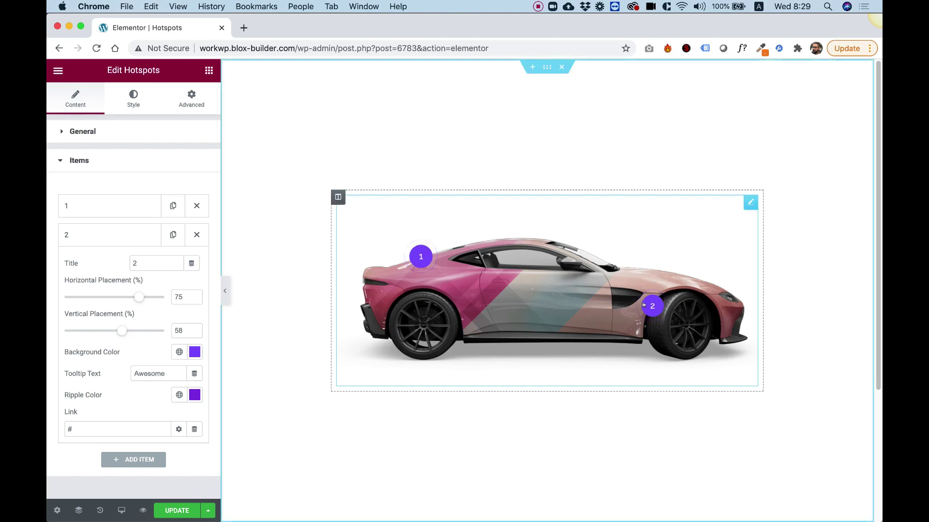
Preview the 'Awesome' tooltips of hotspots 1 and 2 on the car.
mouse_move(657, 307)
mouse_move(413, 267)
left_click(423, 261)
left_click(647, 305)
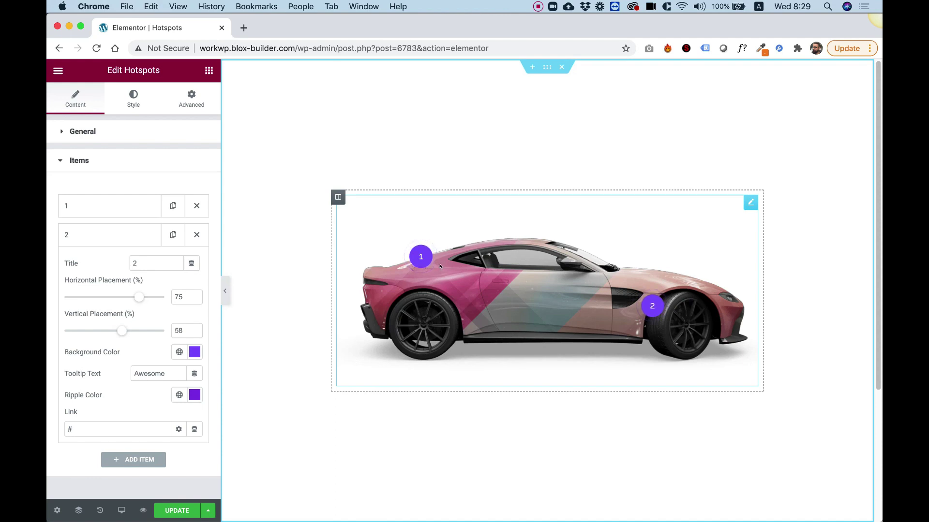
mouse_move(427, 250)
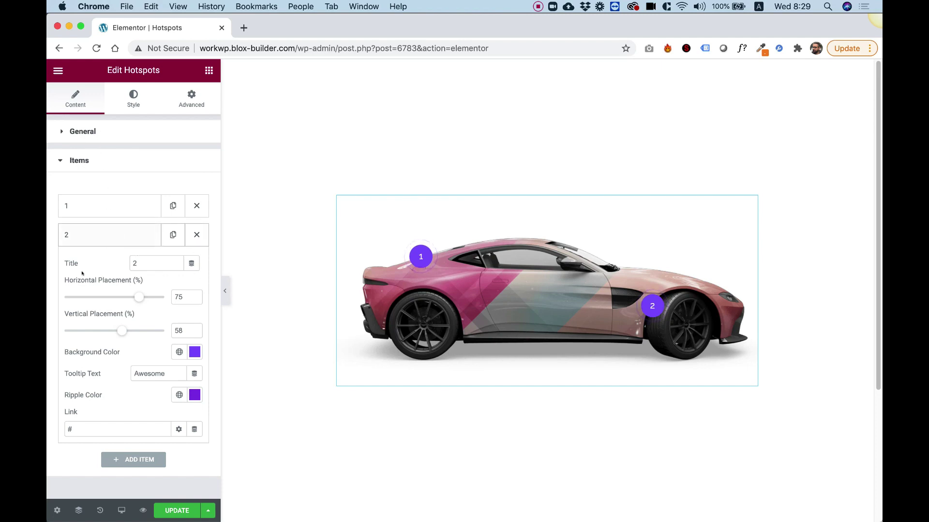
Add a third hotspot titled 3 and place it at 37% horizontal, 64% vertical.
left_click(138, 460)
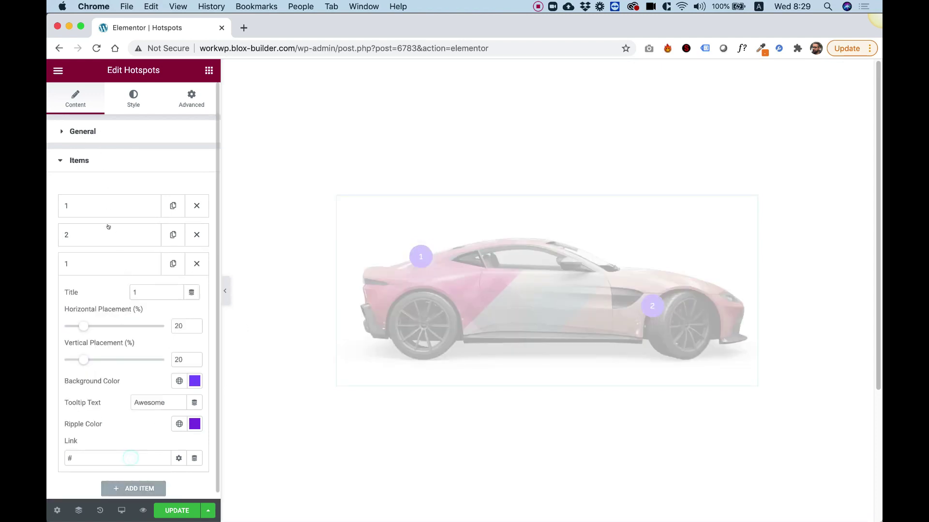
double_click(135, 292)
type("3")
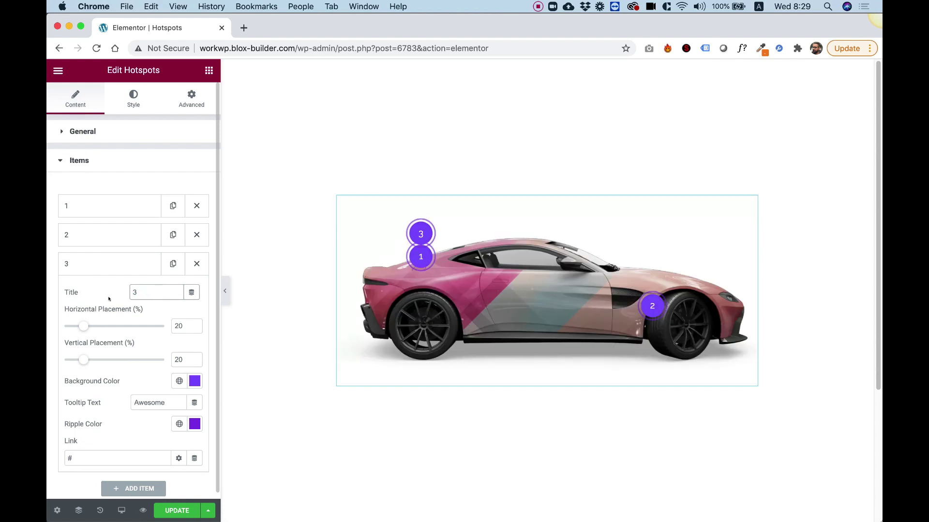
left_click_drag(82, 326, 140, 326)
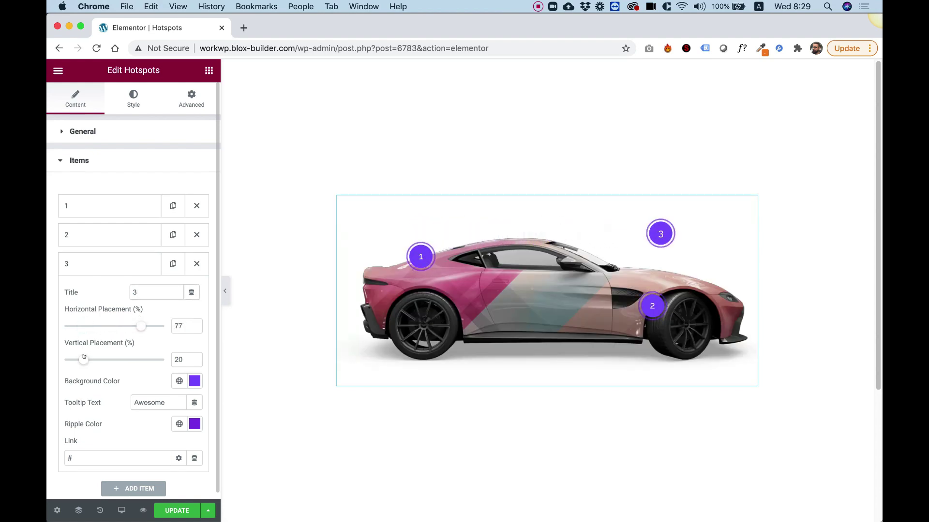
left_click_drag(83, 360, 97, 321)
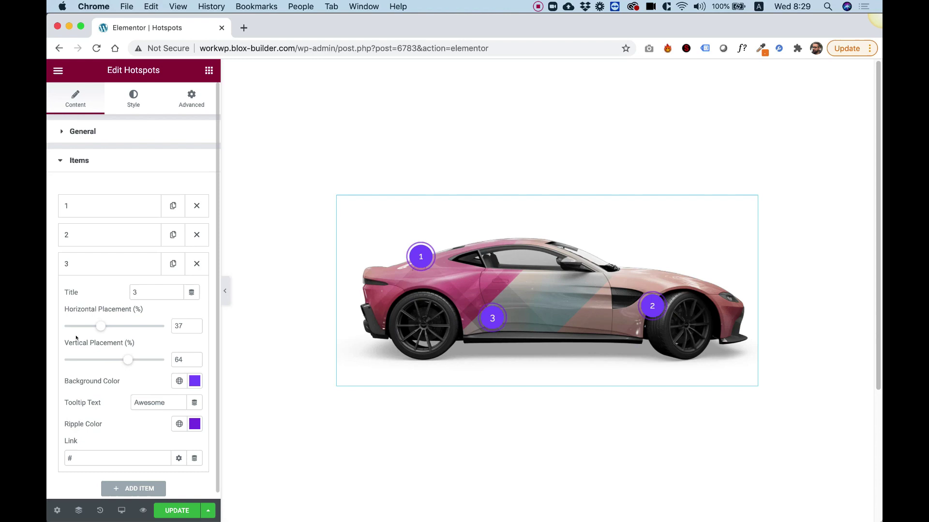
Rename the third hotspot's title to 'door'.
double_click(155, 290)
type("d")
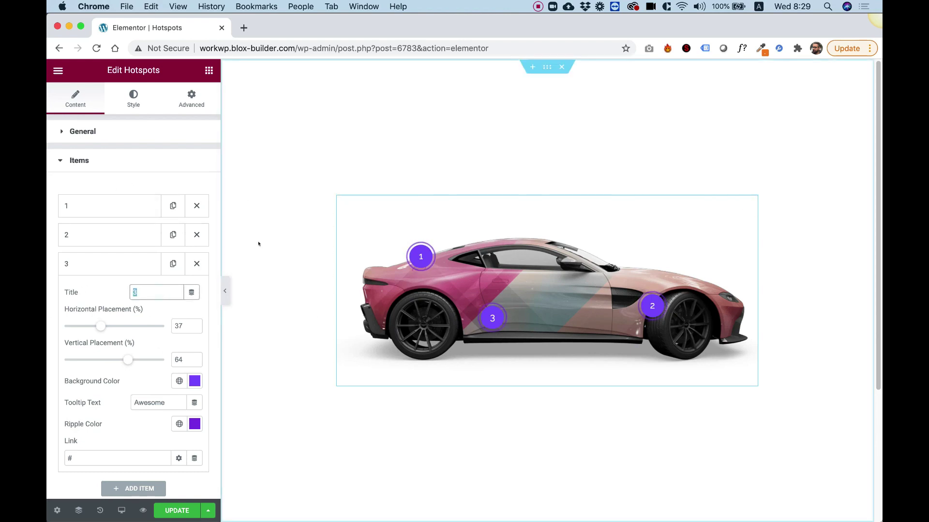
type("oor")
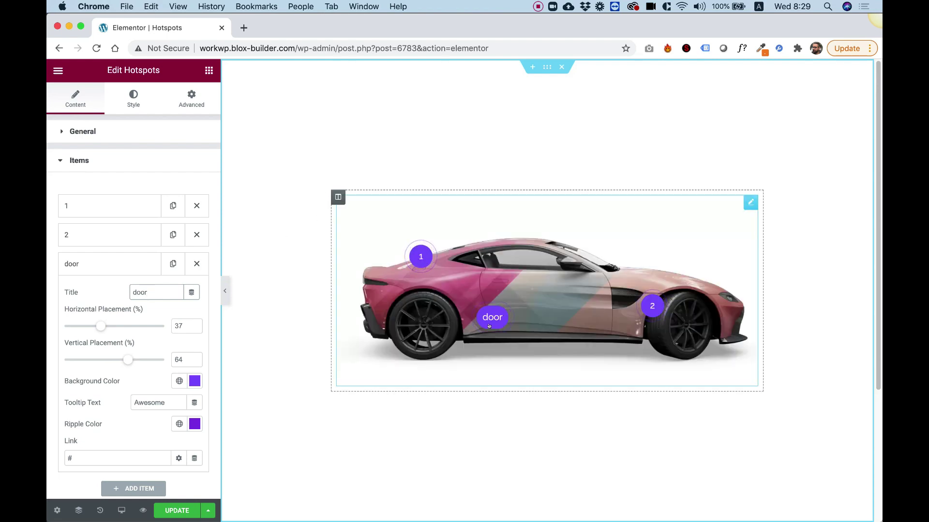
mouse_move(485, 312)
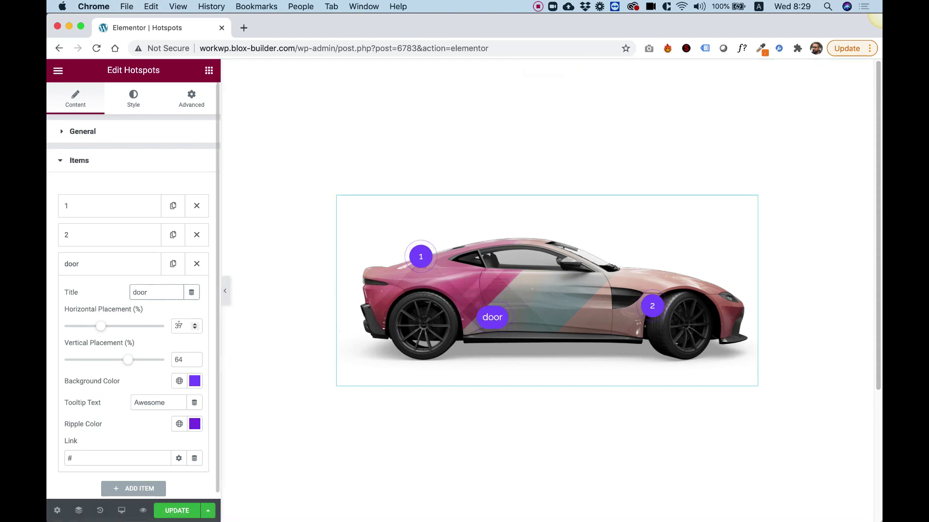
left_click_drag(151, 293, 137, 292)
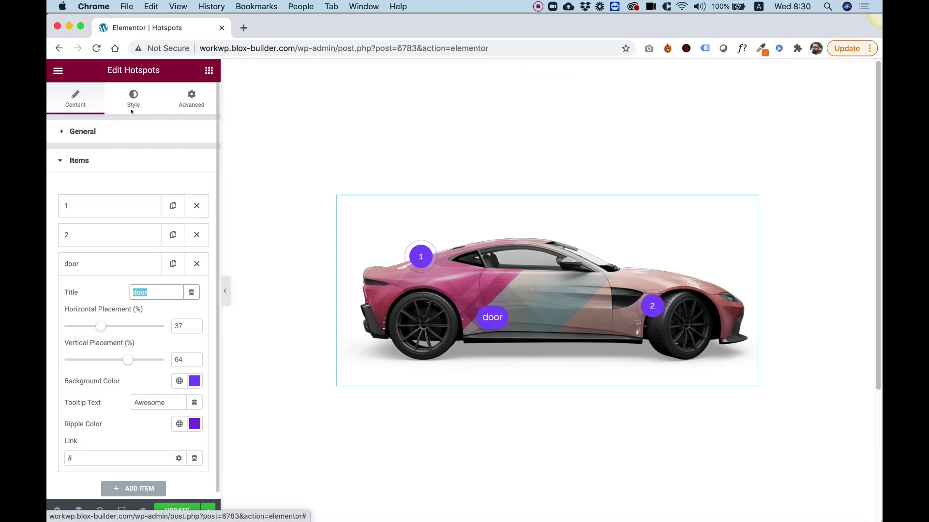
left_click(95, 131)
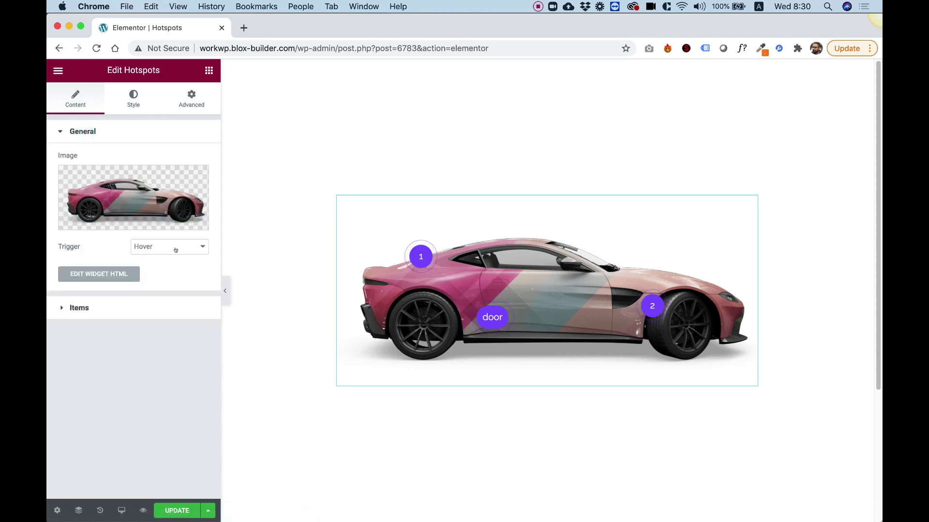
left_click(159, 247)
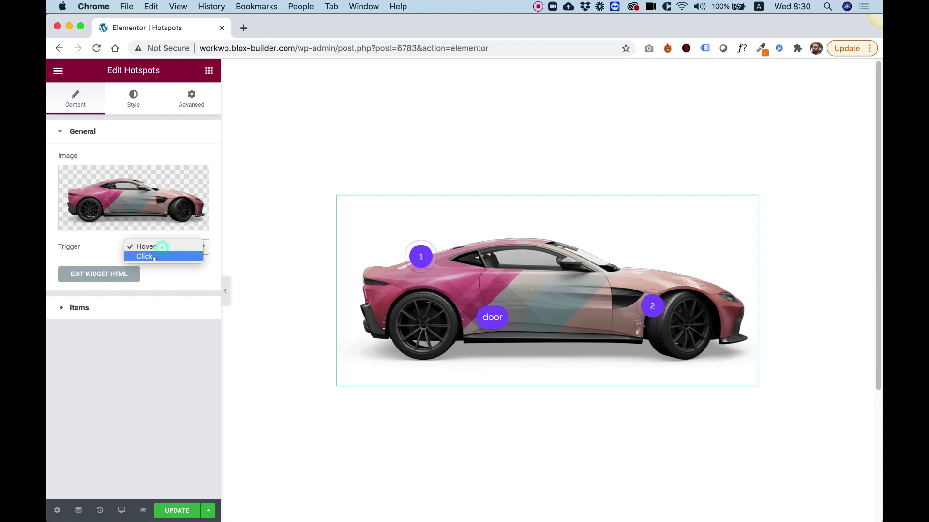
left_click(160, 257)
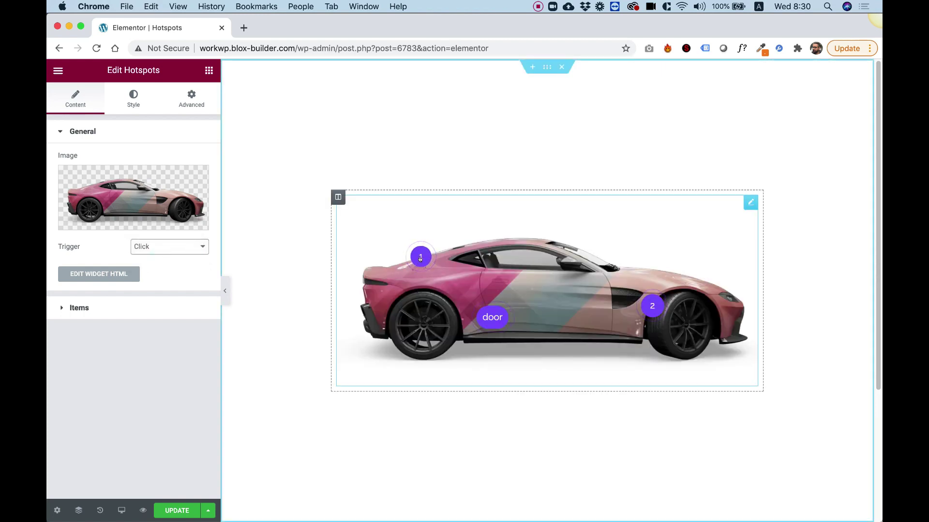
left_click(420, 257)
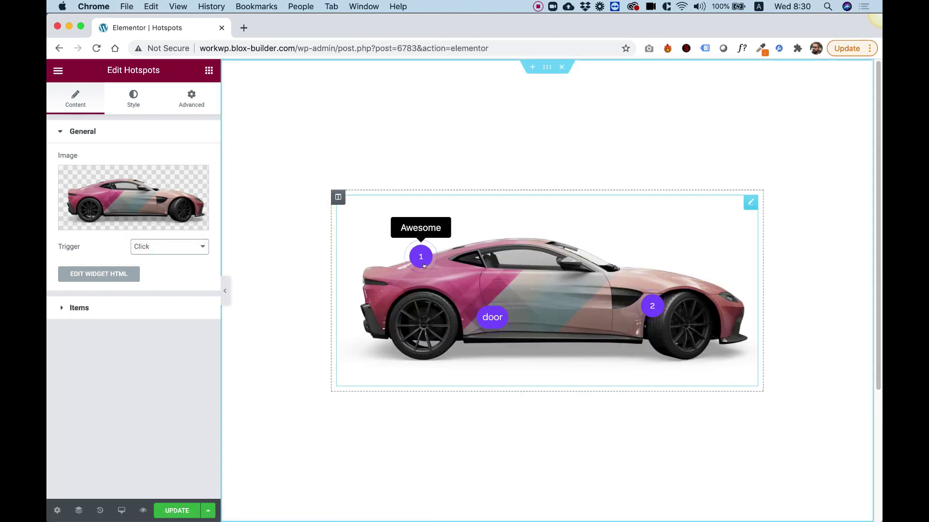
left_click(143, 246)
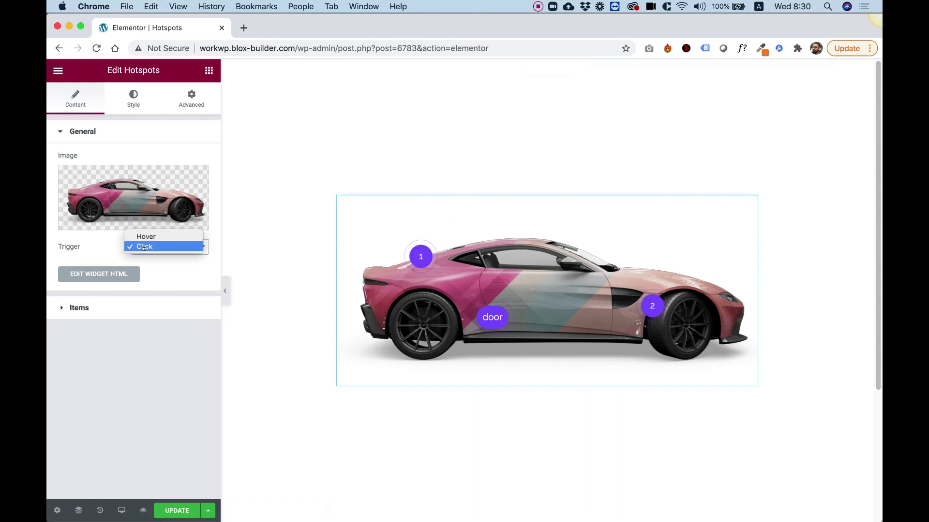
left_click(145, 237)
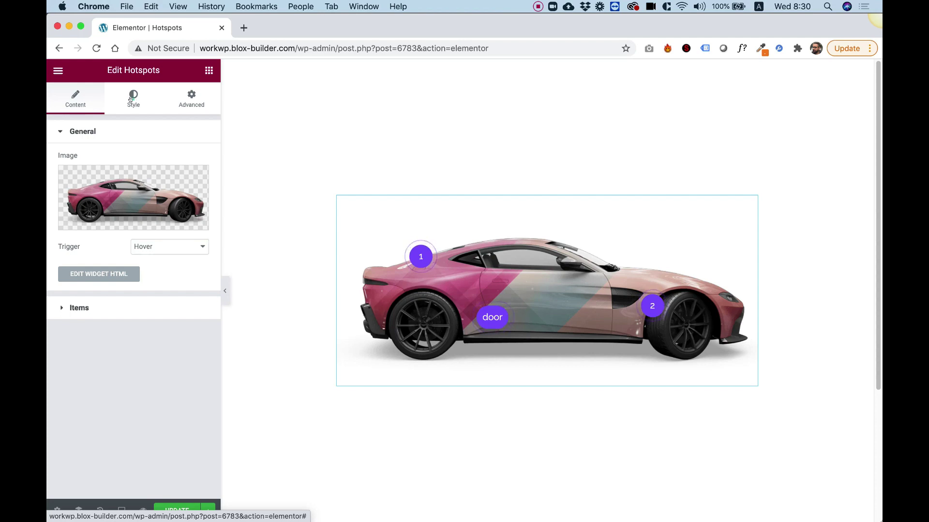
Set the hotspots' Spot Size to 55 and Spot Radius to 11 for rounded squares.
left_click(131, 99)
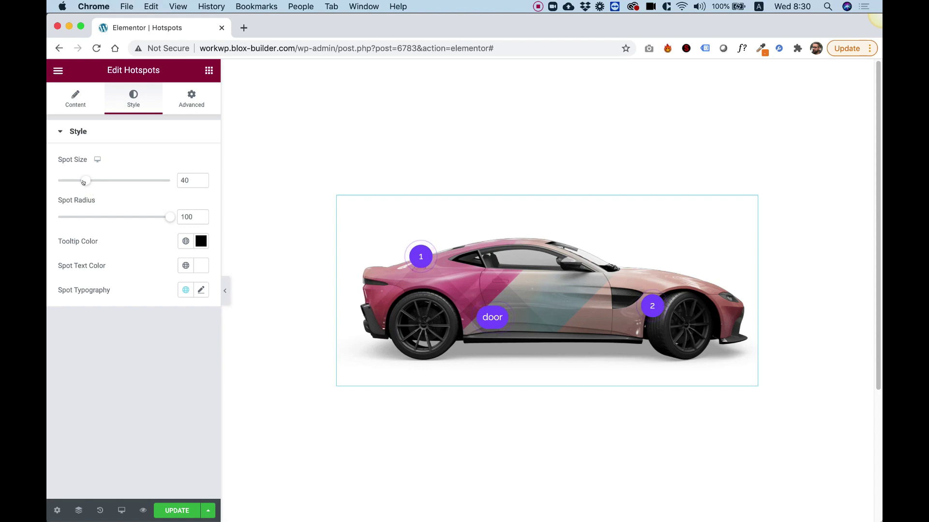
left_click_drag(100, 181, 105, 182)
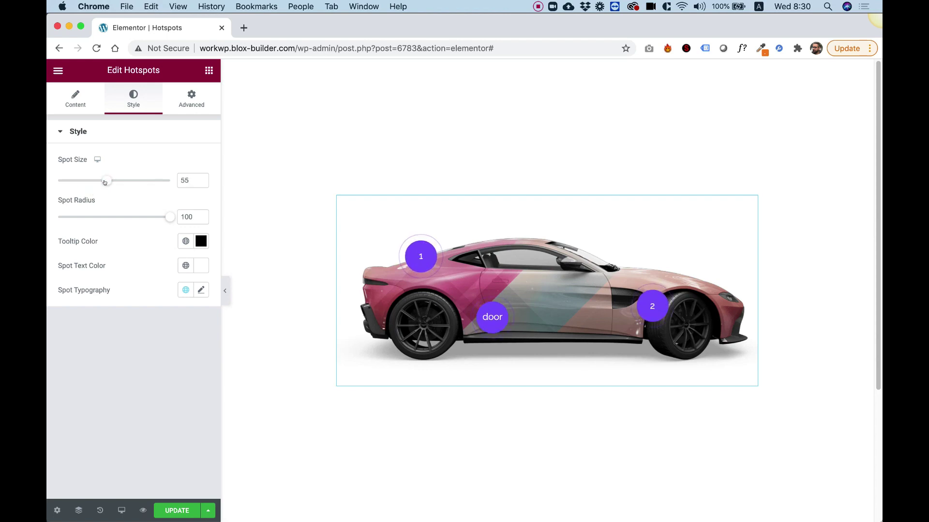
left_click_drag(165, 219, 141, 218)
left_click_drag(61, 215, 54, 217)
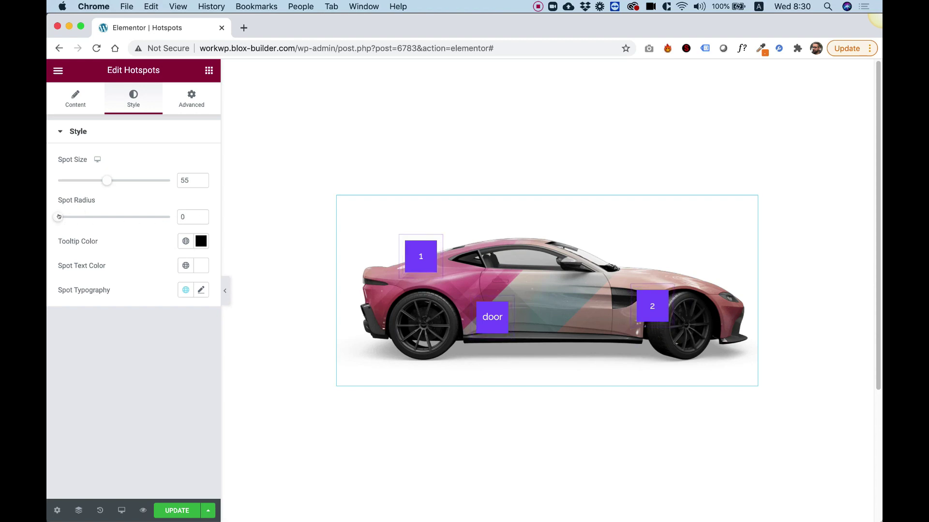
left_click_drag(66, 218, 69, 218)
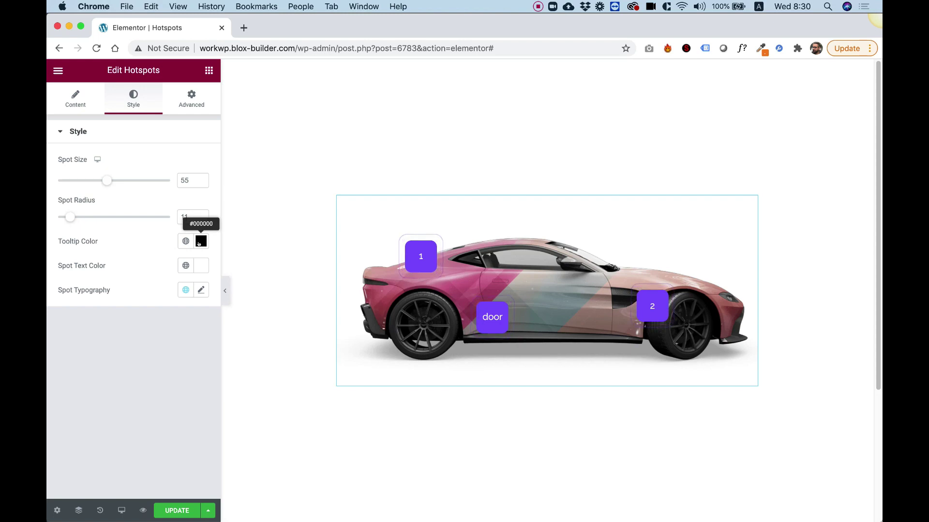
mouse_move(421, 254)
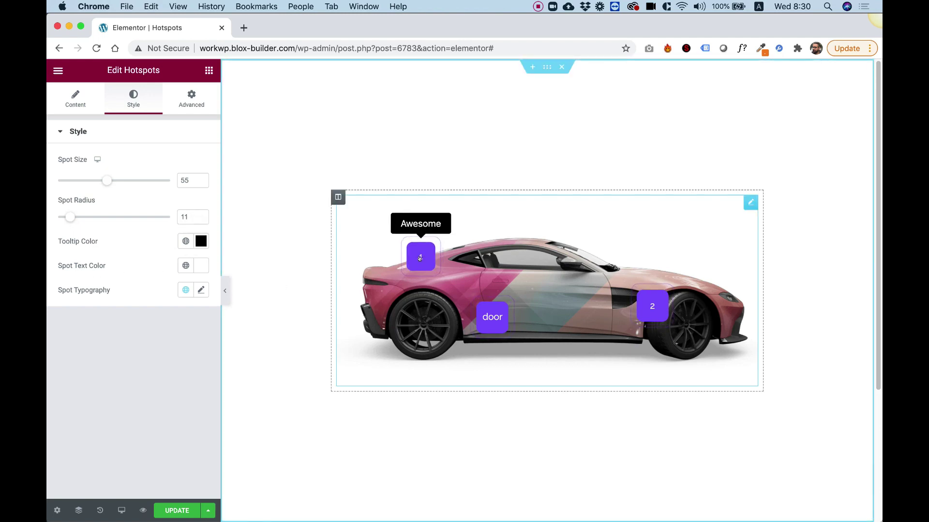
Save the page and set the hotspot text colour to a pale pink.
key("super+s")
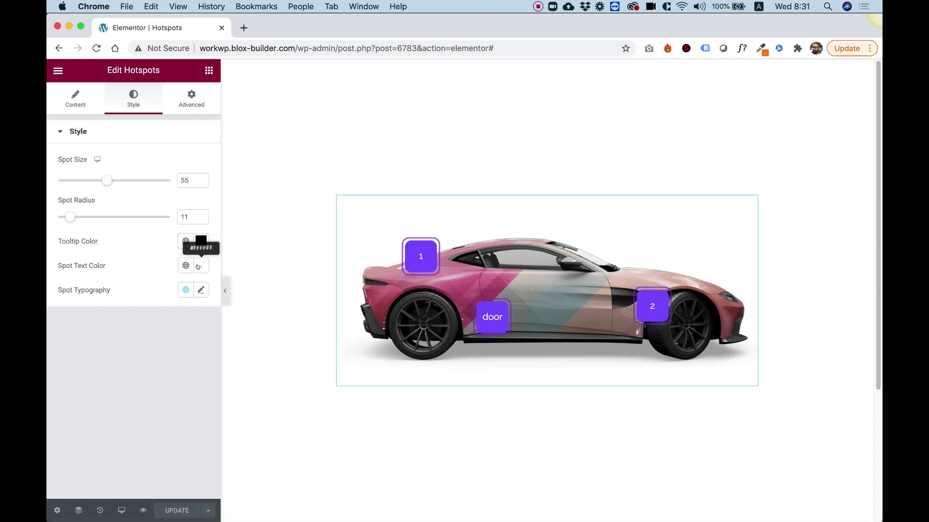
left_click(202, 266)
type("#FF0000")
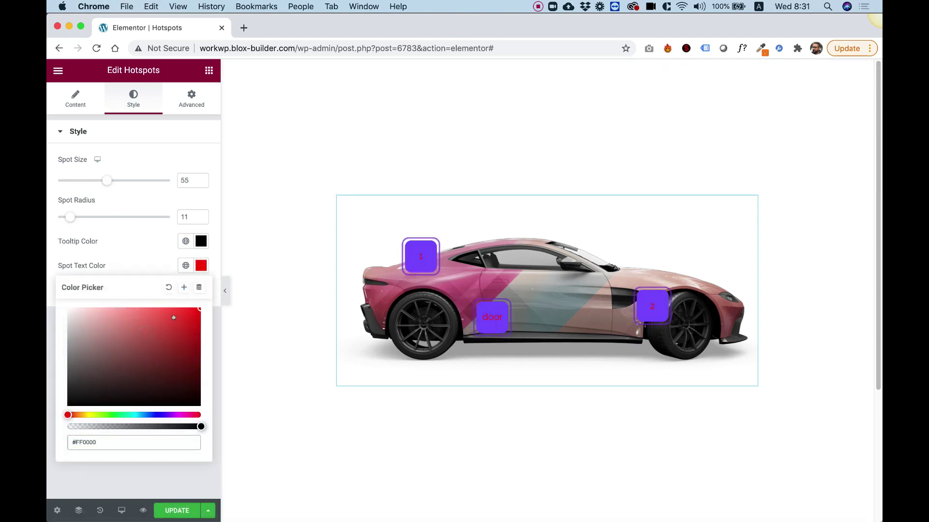
left_click_drag(173, 317, 112, 306)
left_click_drag(156, 353, 73, 299)
left_click(85, 276)
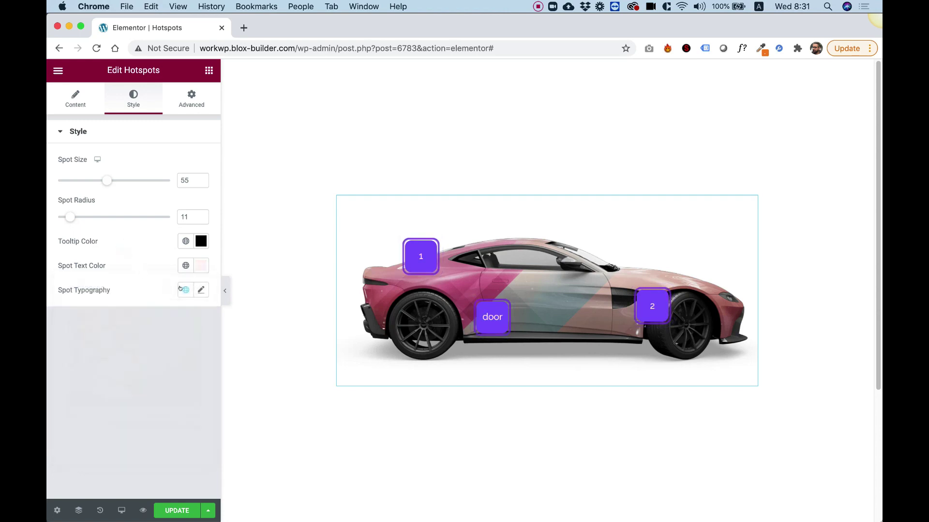
Enlarge the hotspot label typography size to 29 px.
left_click(196, 290)
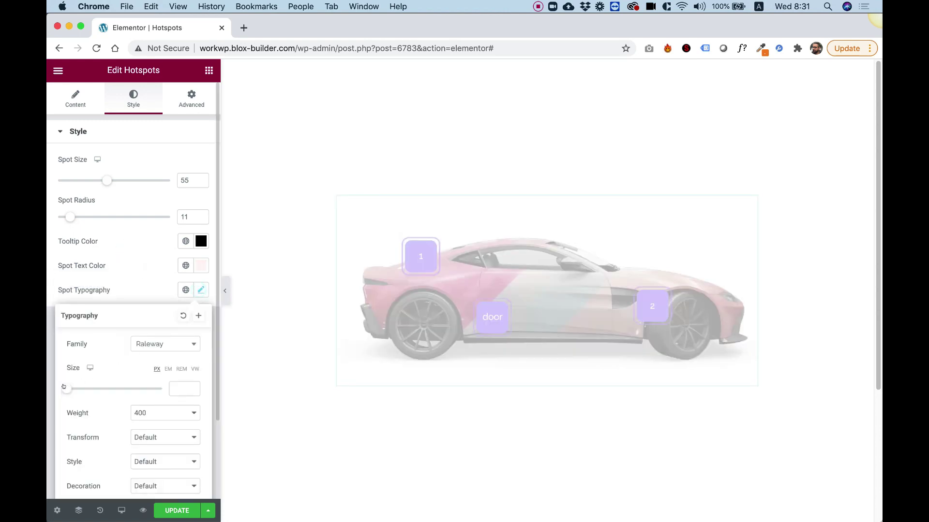
left_click_drag(74, 385, 76, 380)
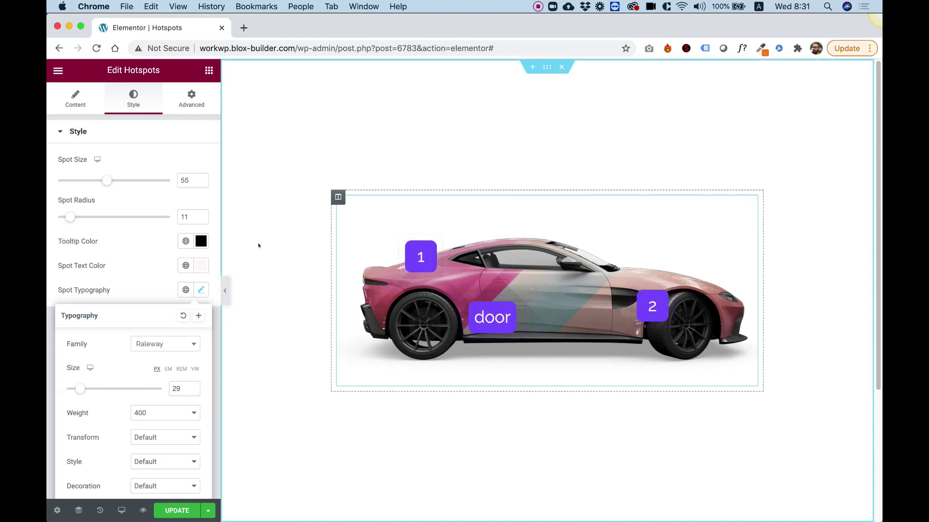
left_click(141, 263)
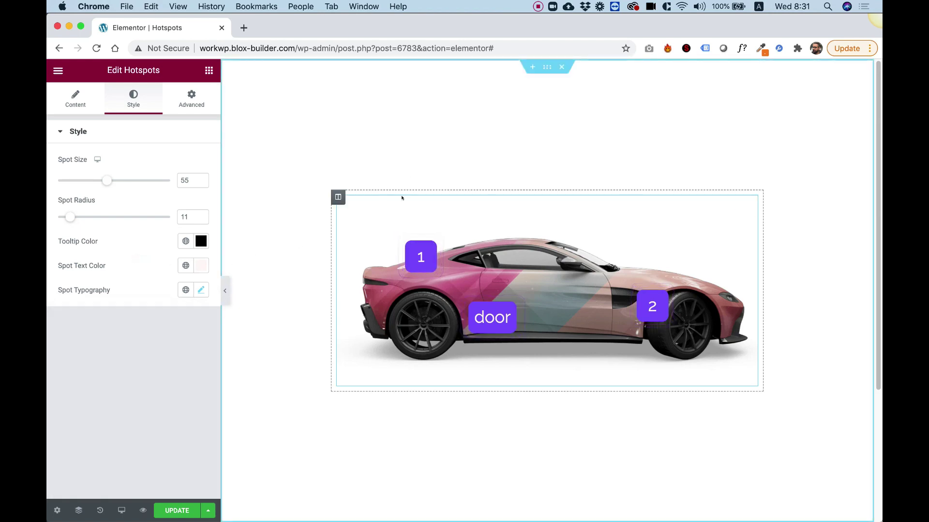